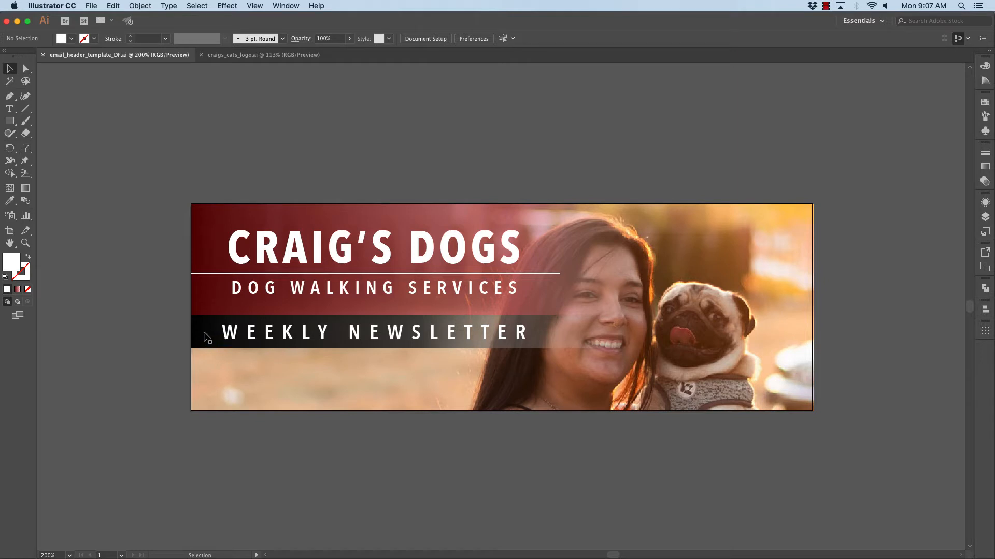
- Set the starting gradient stop of the red rectangle behind the CRAIG'S DOGS title to dark green R=0 G=104 B=55
left_click(206, 218)
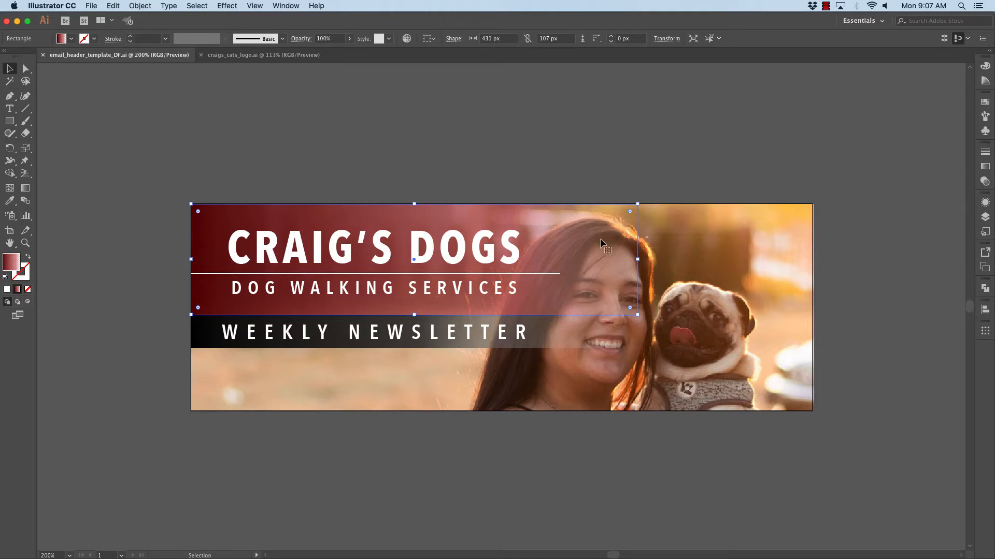
left_click(985, 168)
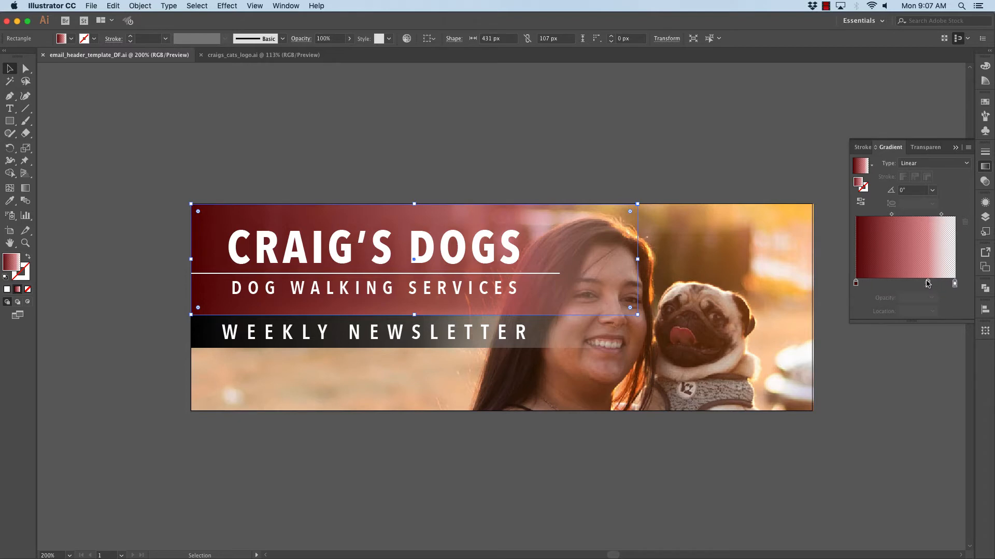
left_click(955, 283)
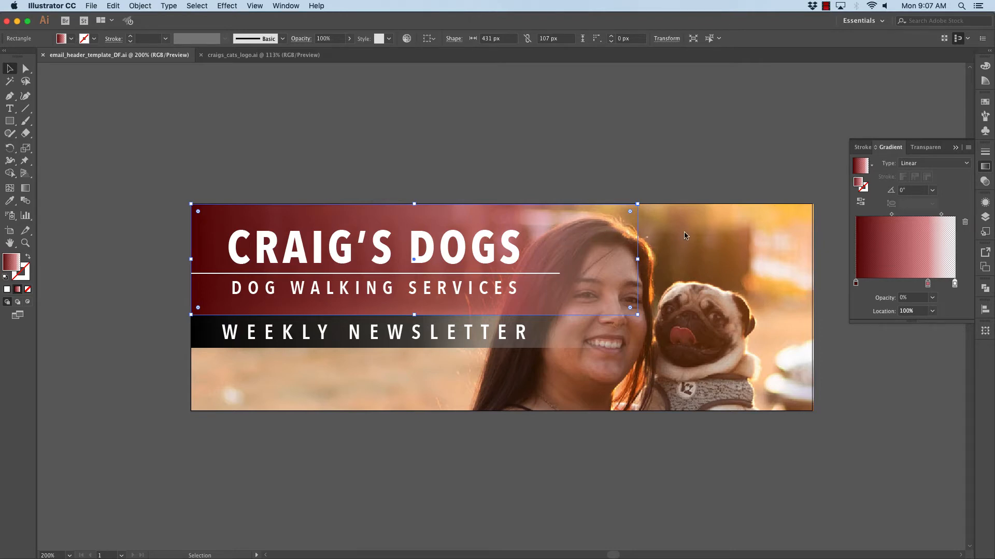
double_click(856, 285)
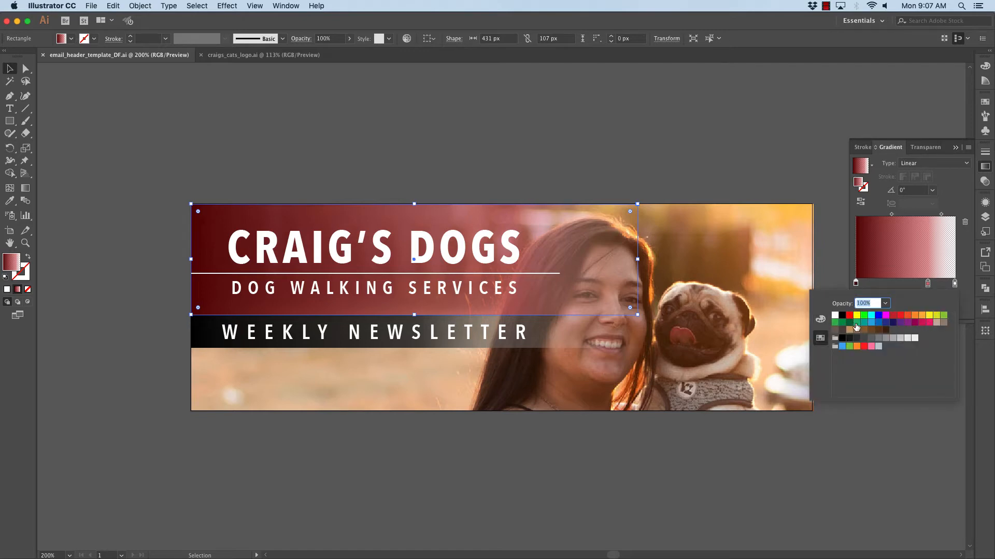
left_click(821, 321)
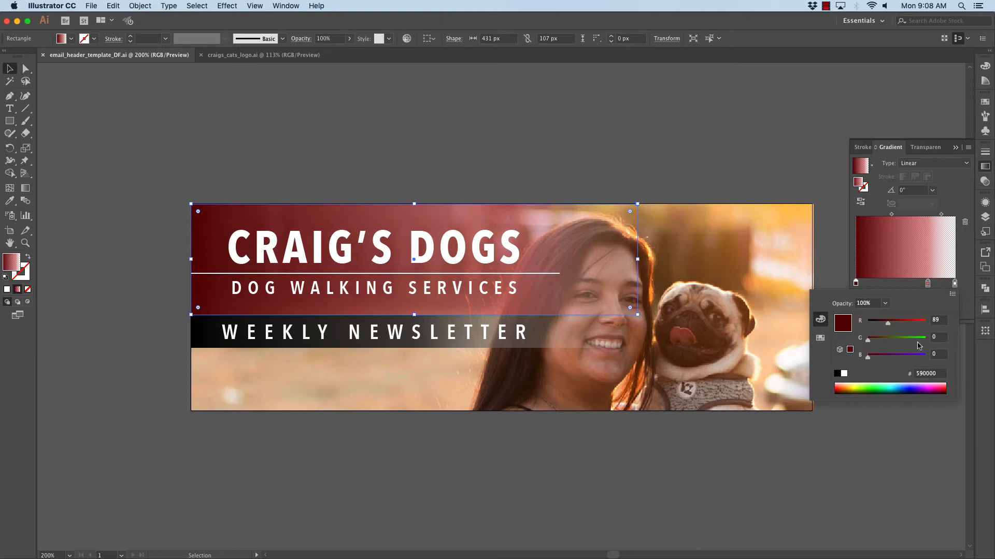
left_click(953, 295)
left_click(889, 328)
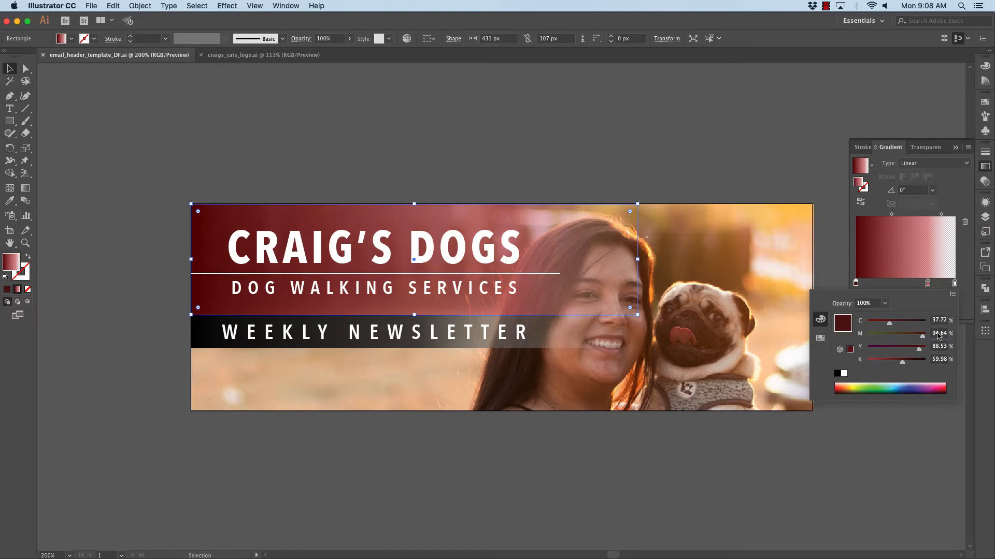
left_click(820, 338)
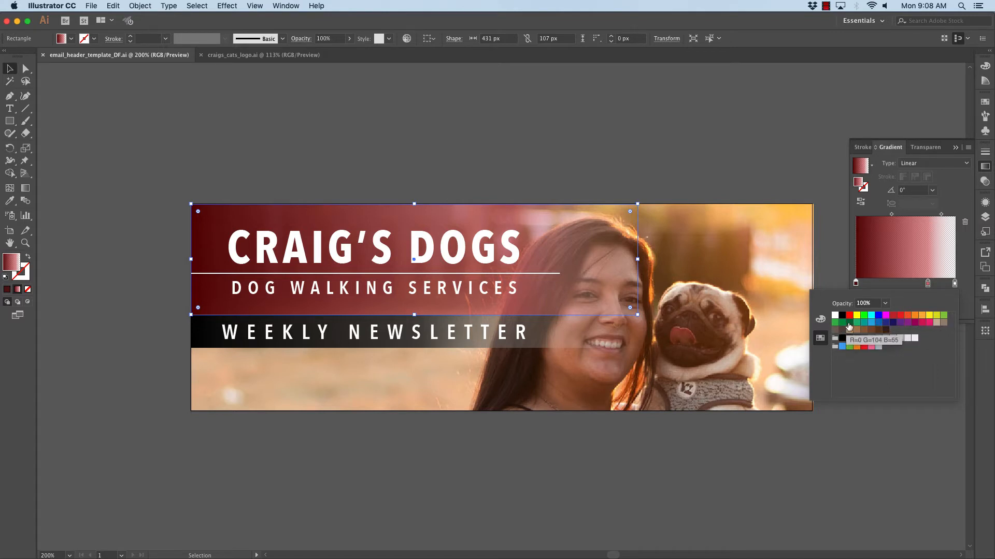
left_click(849, 324)
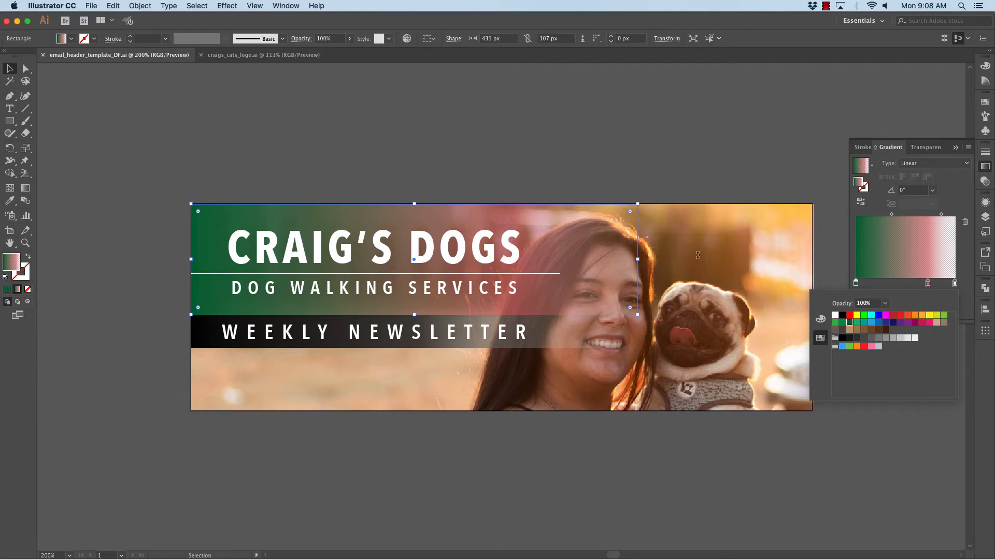
- Set the middle stop of the title rectangle's gradient to the same dark green, R=0 G=104 B=55
double_click(927, 283)
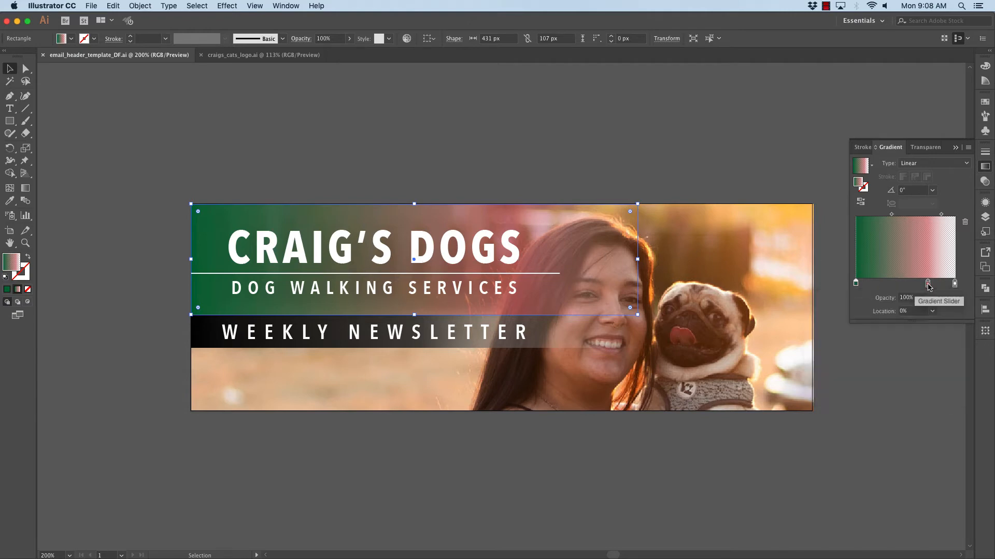
left_click(849, 324)
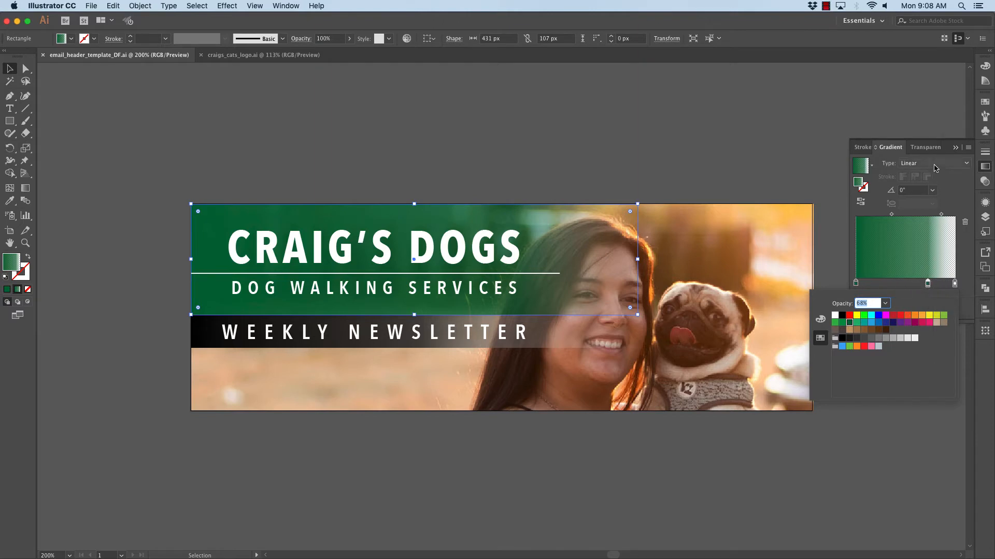
left_click(955, 149)
left_click(956, 148)
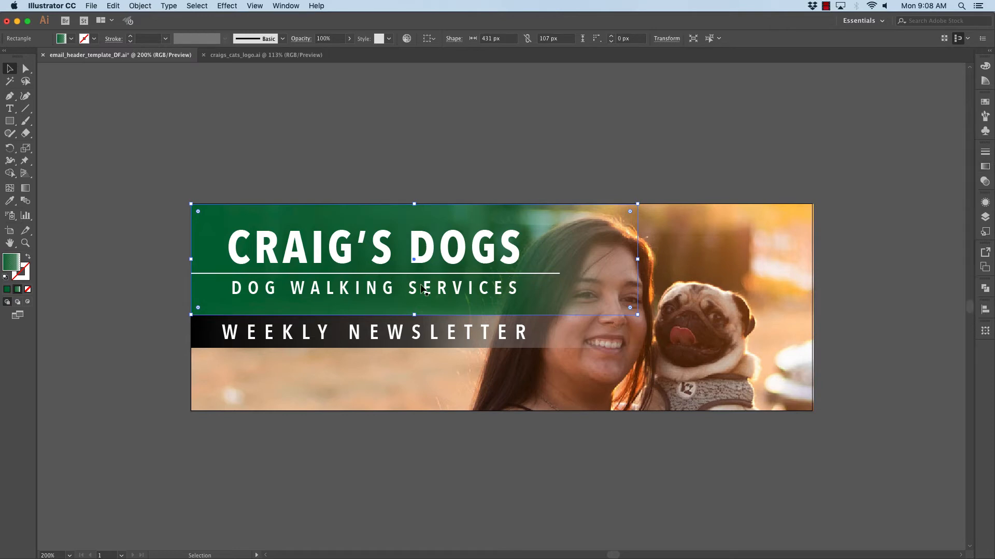
- Recolour the black bar behind WEEKLY NEWSLETTER, setting its gradient's starting and middle stops to green R=57 G=181 B=74
left_click(199, 336)
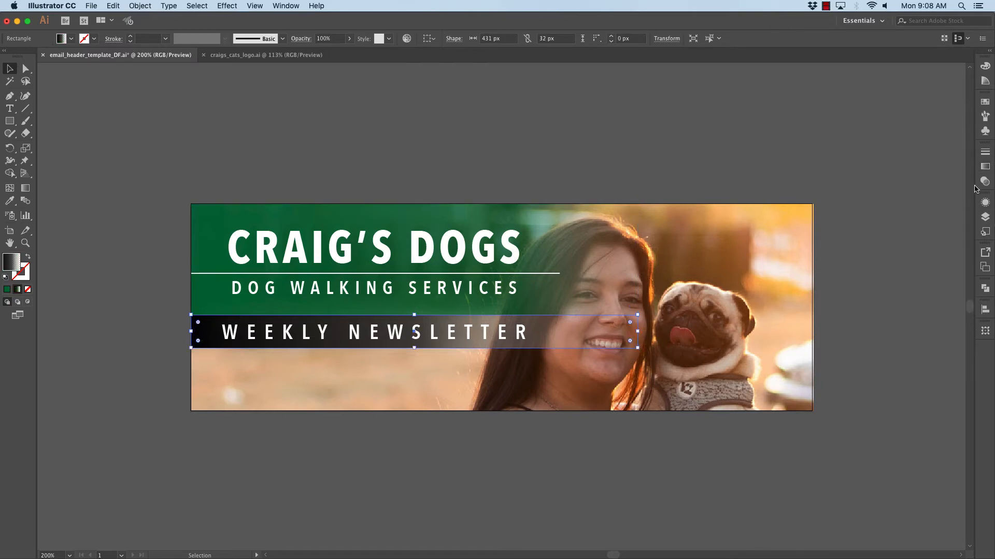
left_click(985, 166)
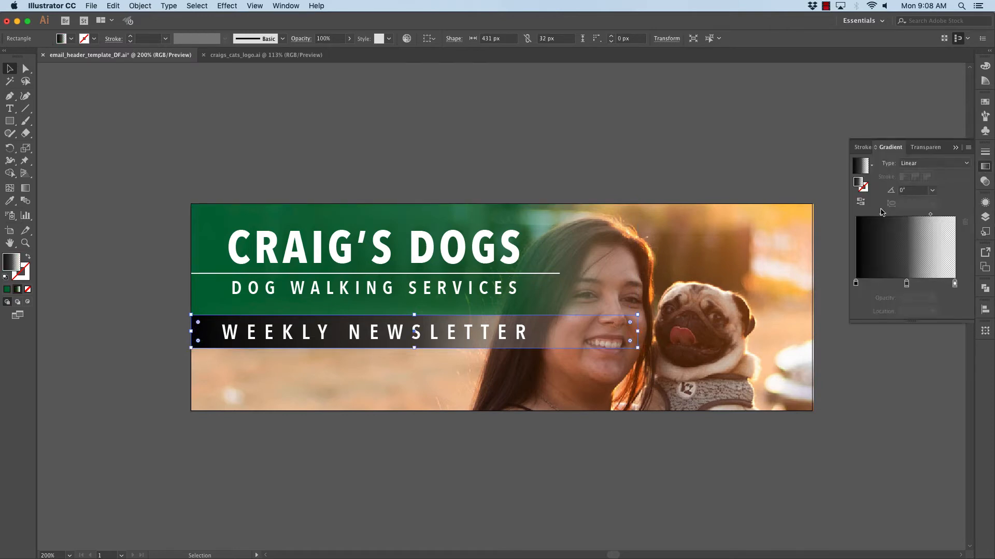
double_click(856, 284)
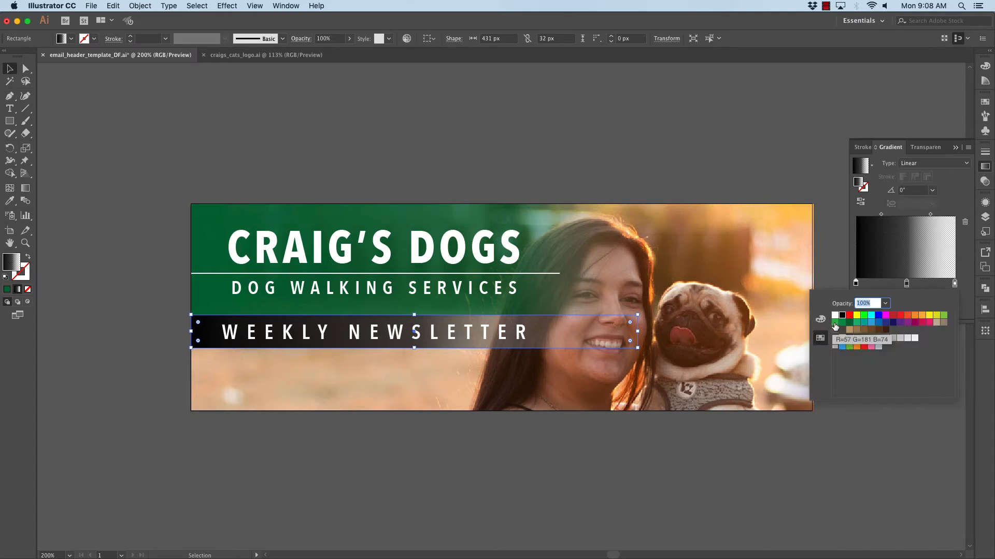
left_click(834, 323)
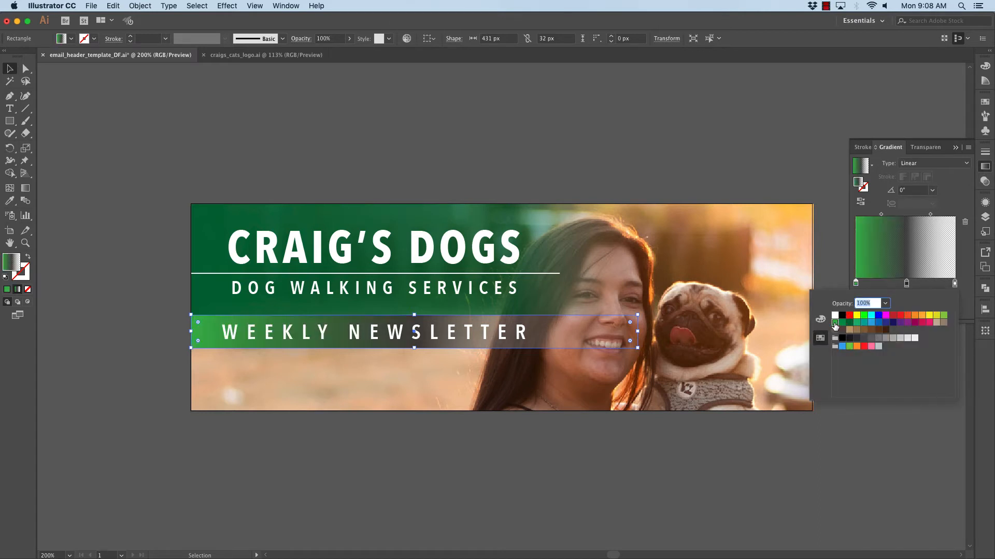
double_click(906, 284)
left_click(836, 323)
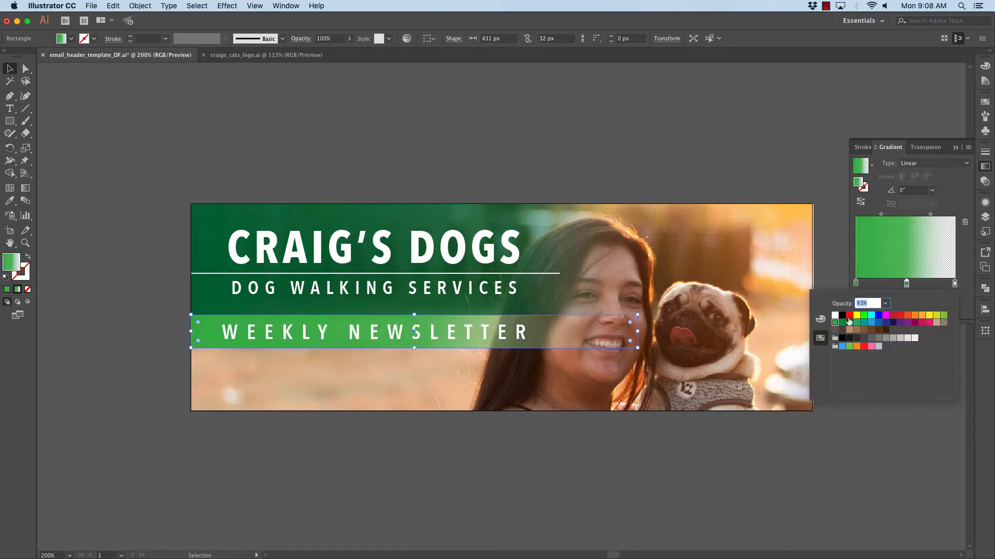
left_click(956, 149)
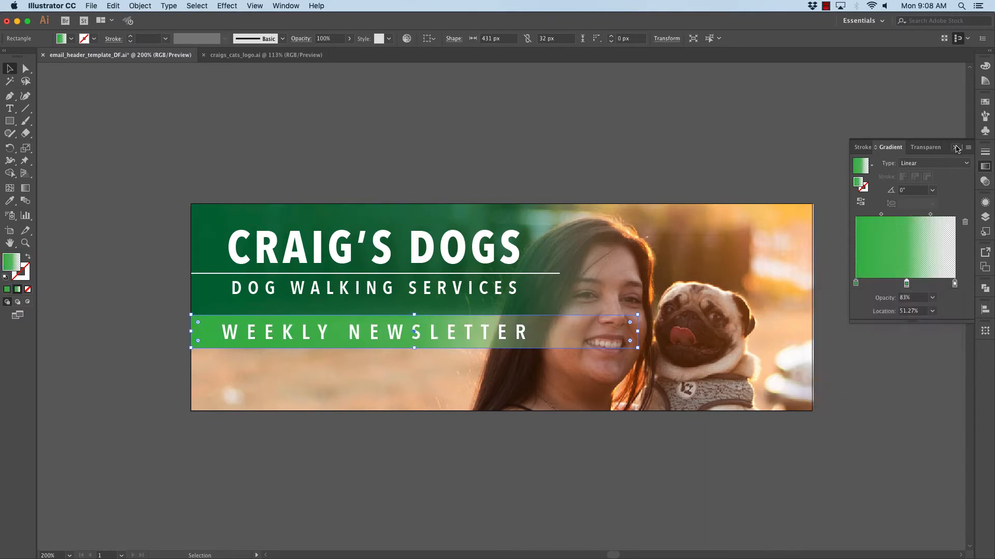
left_click(956, 148)
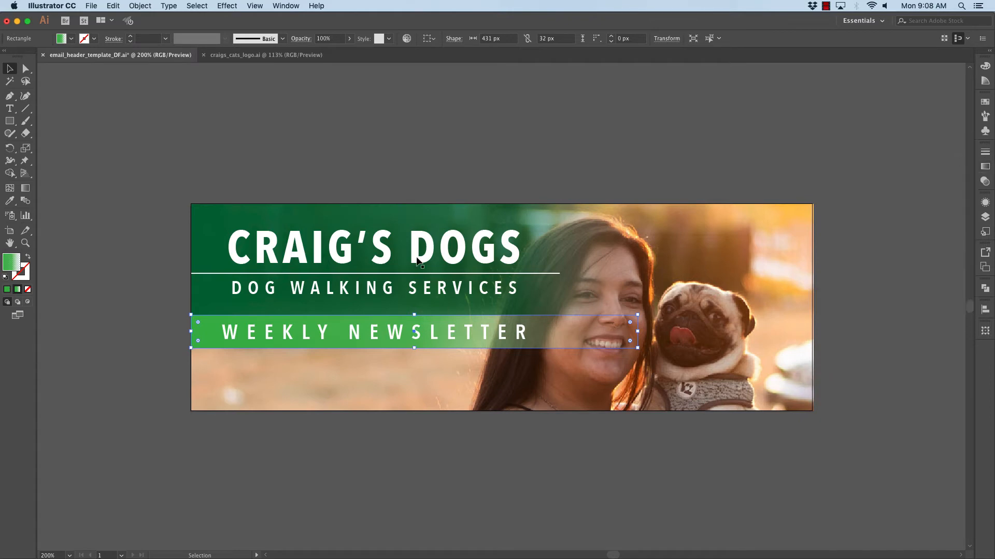
- Copy all the logo artwork from craigs_cats_logo.ai and paste it into email_header_template_DF.ai
left_click(144, 228)
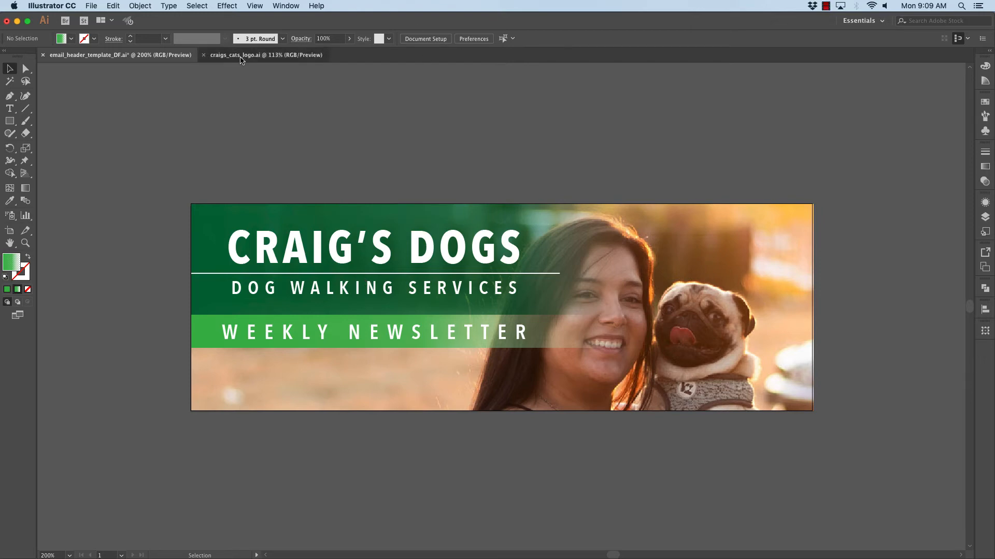
left_click(265, 55)
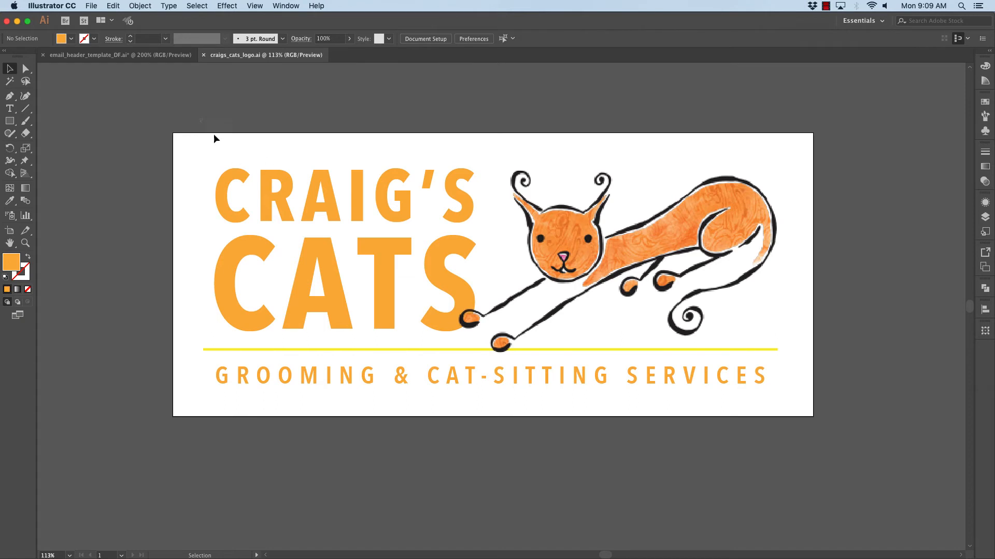
left_click_drag(200, 125, 790, 463)
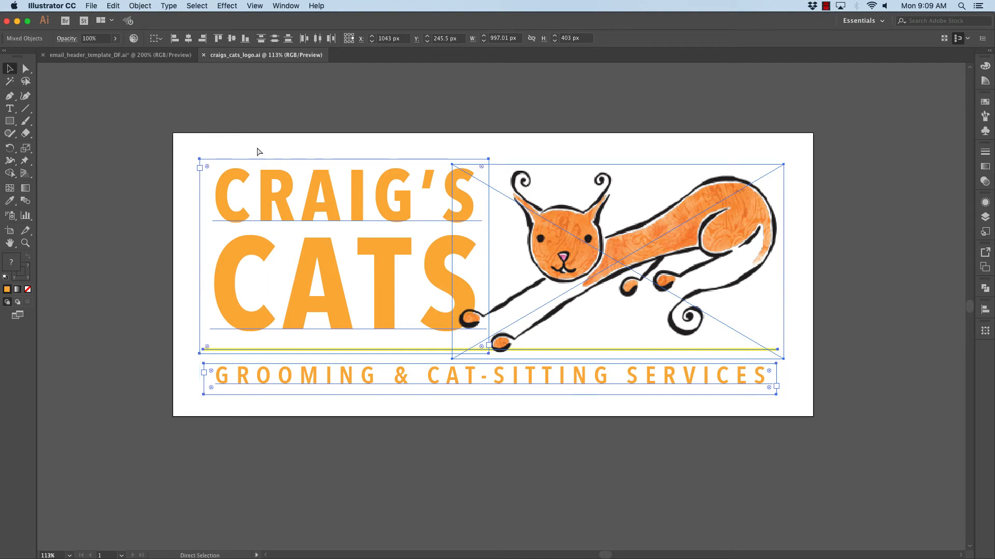
left_click(110, 56)
key("a")
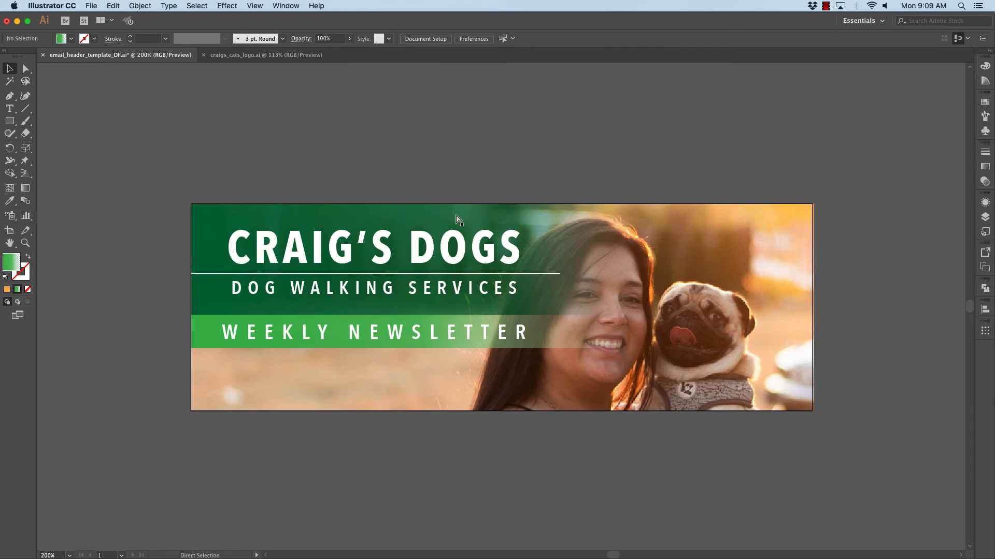
key("super+v")
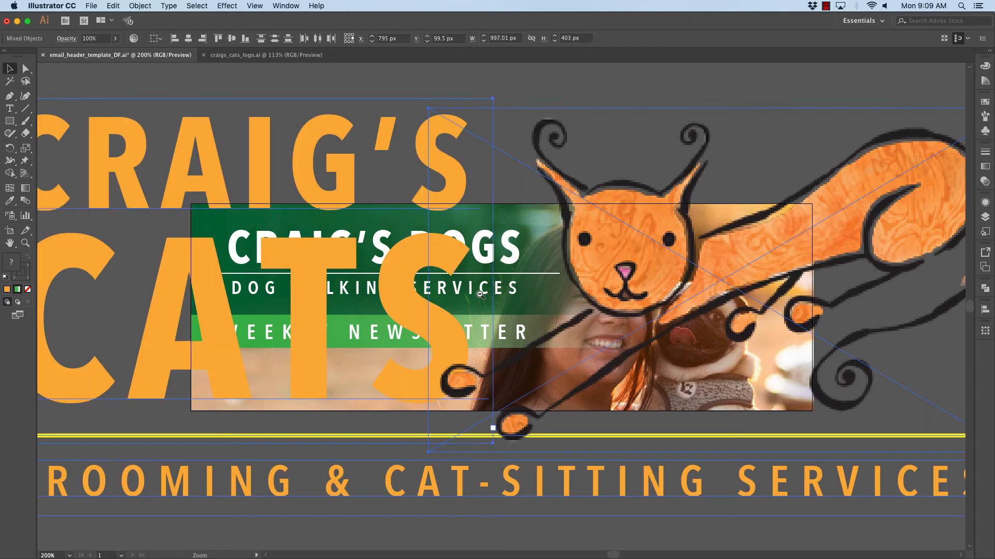
- Scale the pasted cat logo down proportionally to about 265 × 107 px and move it onto the header's dark green rectangle
left_click(481, 294, "alt+super")
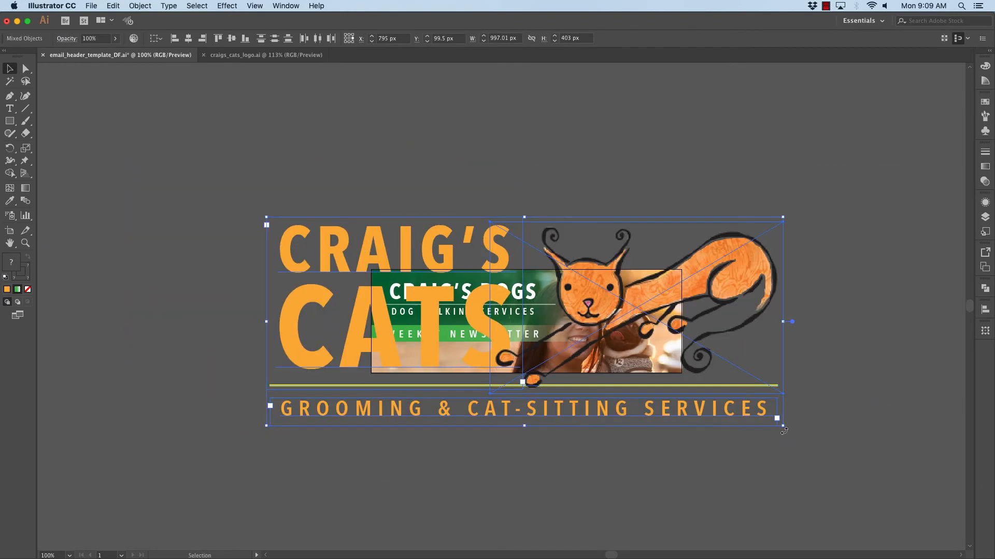
left_click_drag(785, 428, 426, 273)
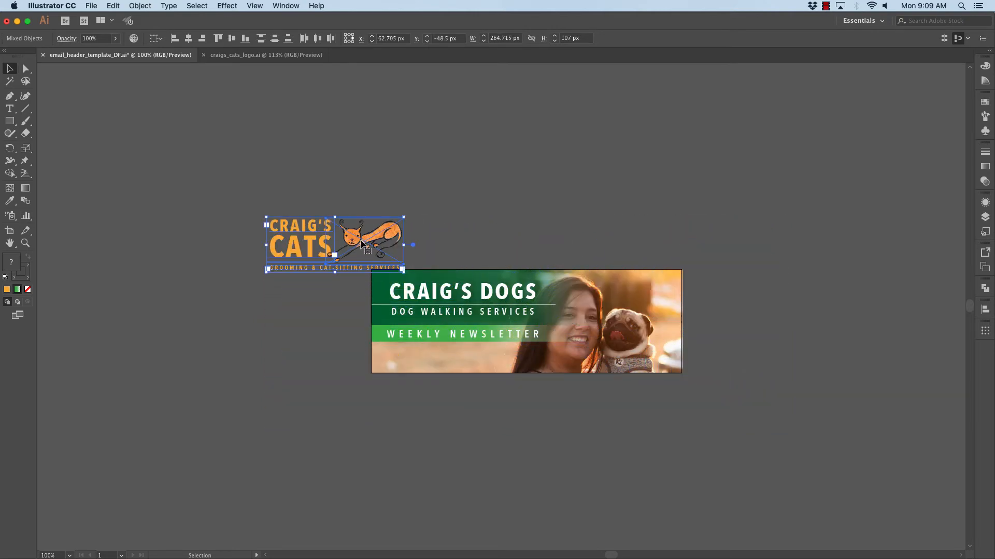
left_click_drag(361, 242, 484, 295)
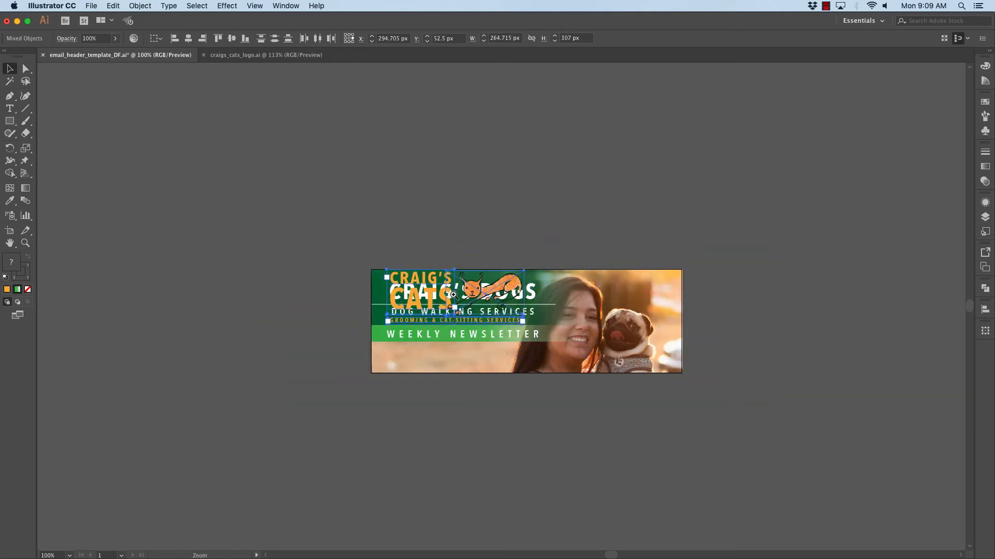
- Shrink the cat logo to about 245 × 99 px and reposition it within the dark green rectangle
left_click_drag(569, 350, 673, 395)
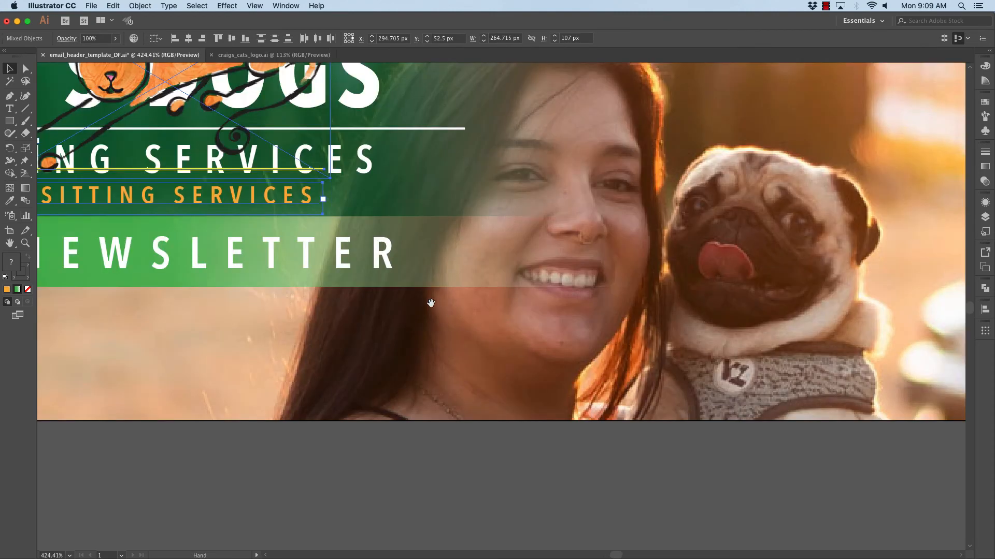
left_click_drag(431, 303, 819, 515)
left_click_drag(574, 382, 630, 386)
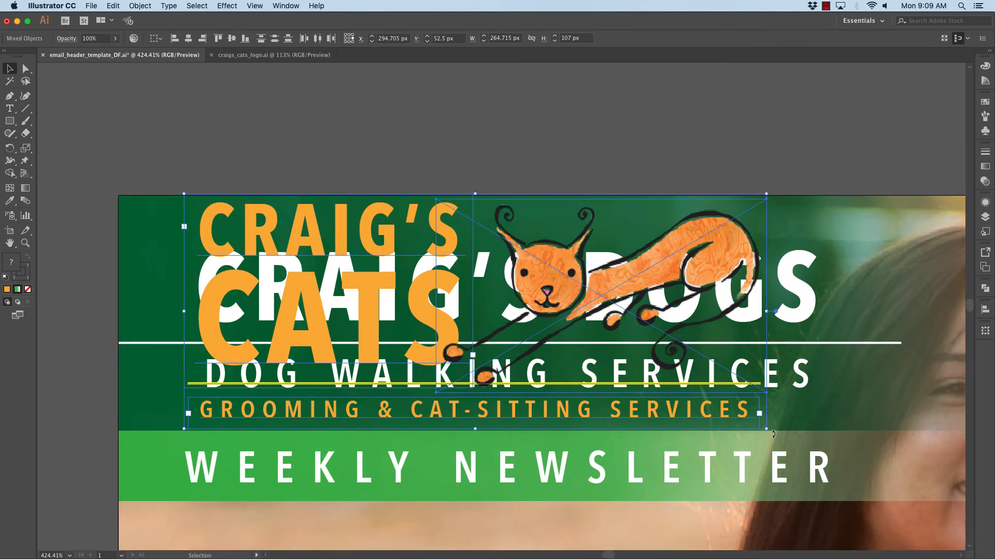
left_click_drag(766, 430, 754, 413)
left_click_drag(412, 311, 441, 314)
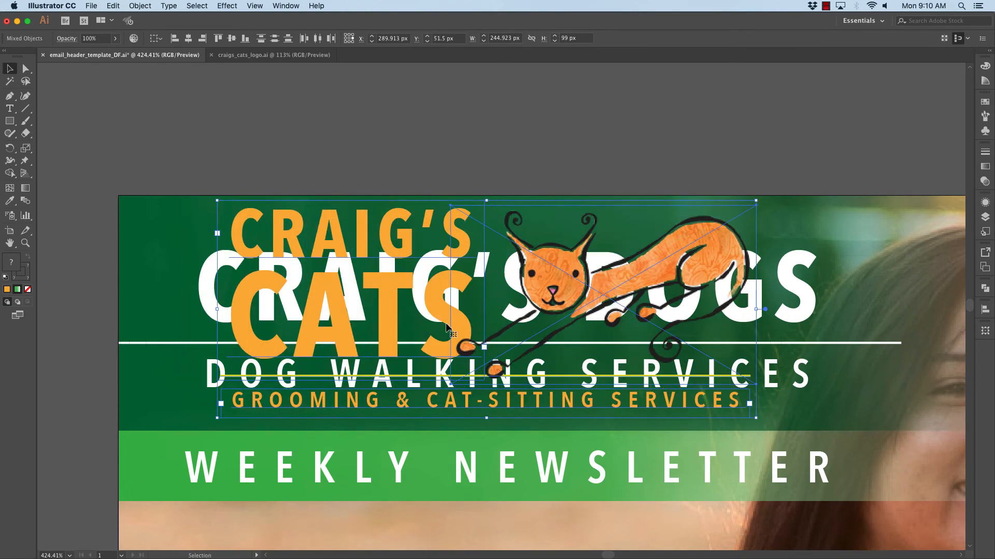
- Group the cat logo elements and move the group straight up off the artboard
key("a")
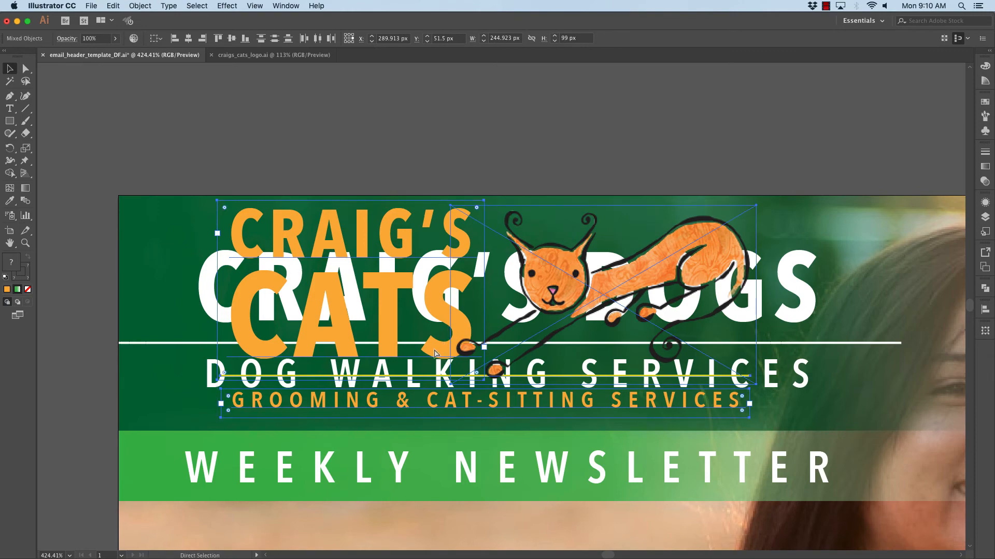
key("v")
left_click_drag(440, 356, 437, 51)
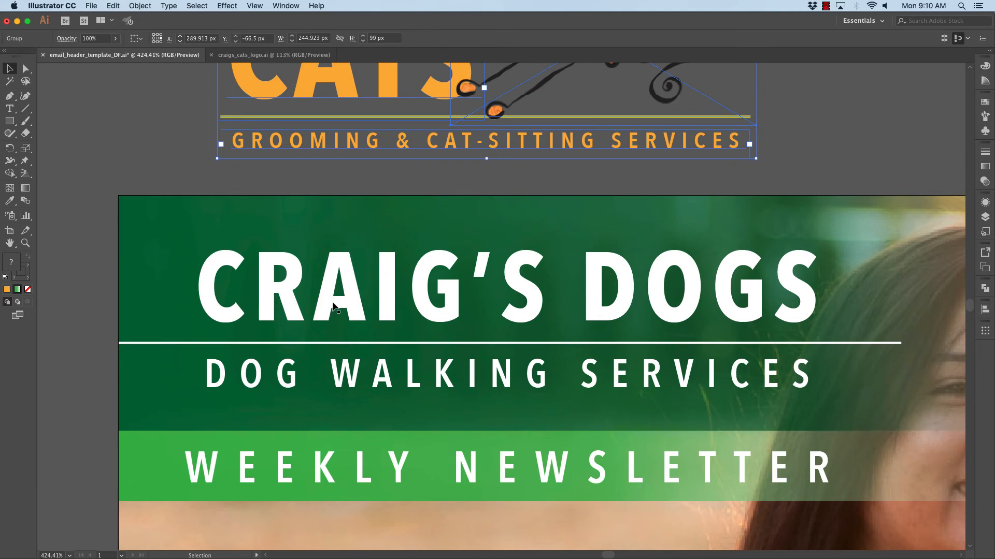
- Delete the CRAIG'S DOGS title, the DOG WALKING SERVICES line and the white divider line from the header
left_click(333, 306)
key("Delete")
left_click(350, 383)
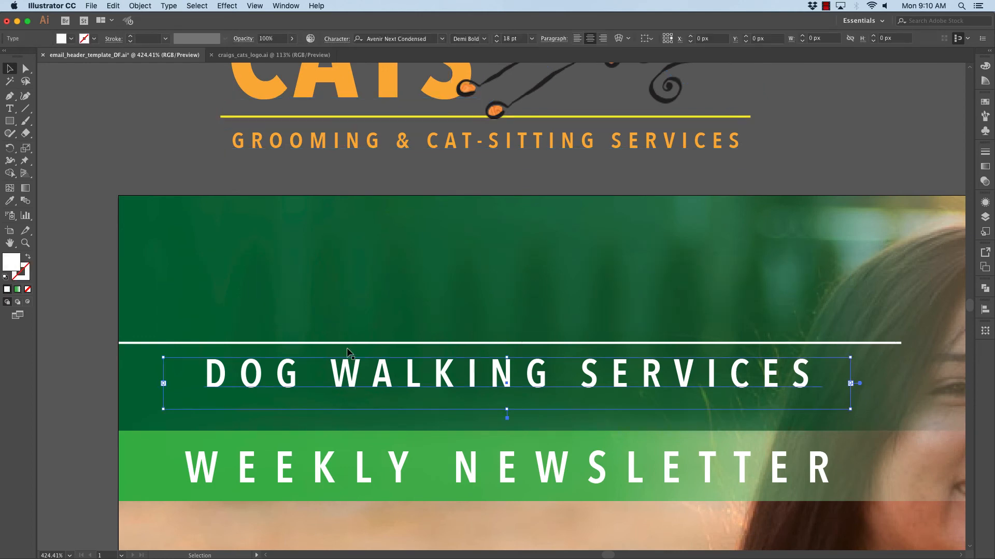
key("Delete")
left_click(346, 343)
key("Delete")
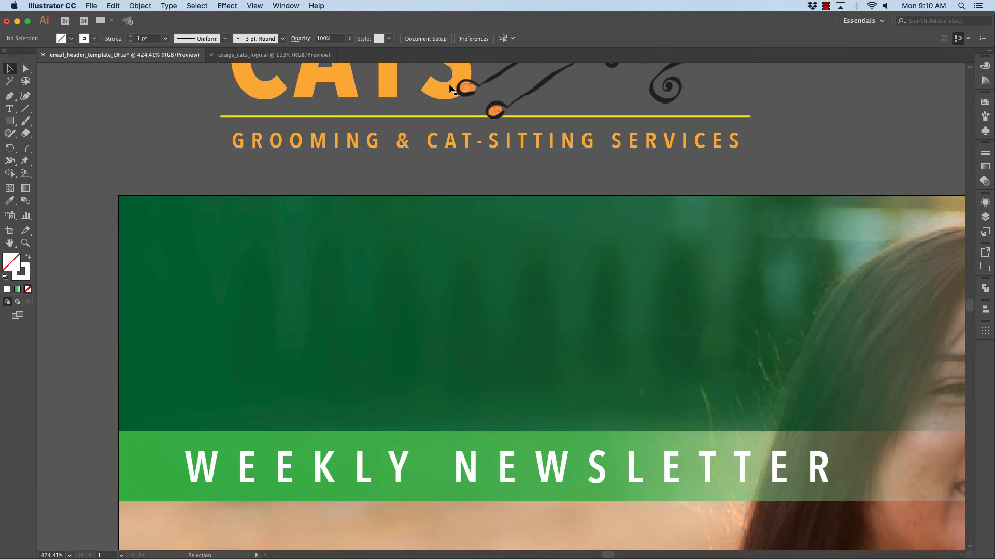
- Move the grouped cat logo back down onto the empty dark green rectangle above WEEKLY NEWSLETTER
left_click_drag(452, 90, 464, 351)
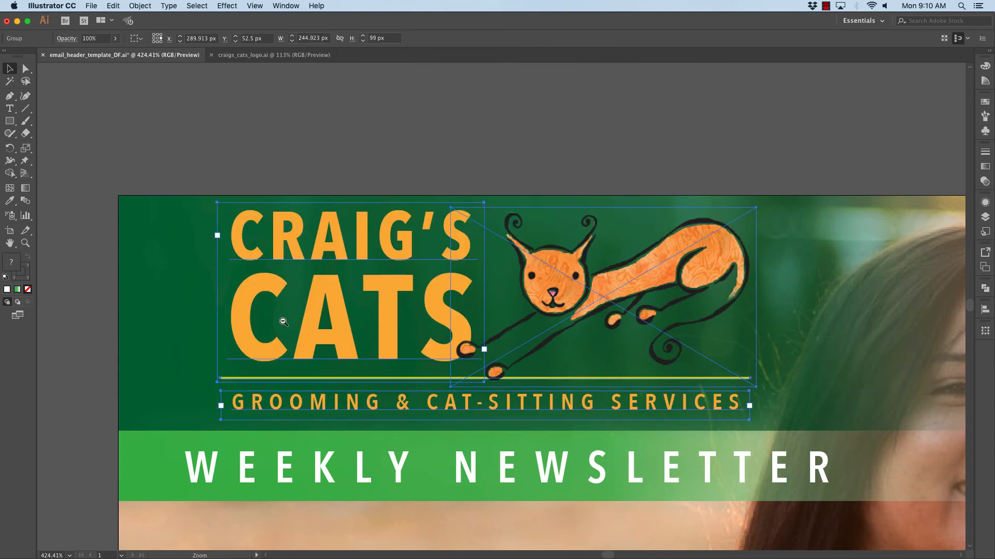
left_click(289, 320, "alt+super")
left_click(289, 320, "alt+super")
left_click(289, 320, "alt+super")
left_click_drag(777, 318, 264, 310)
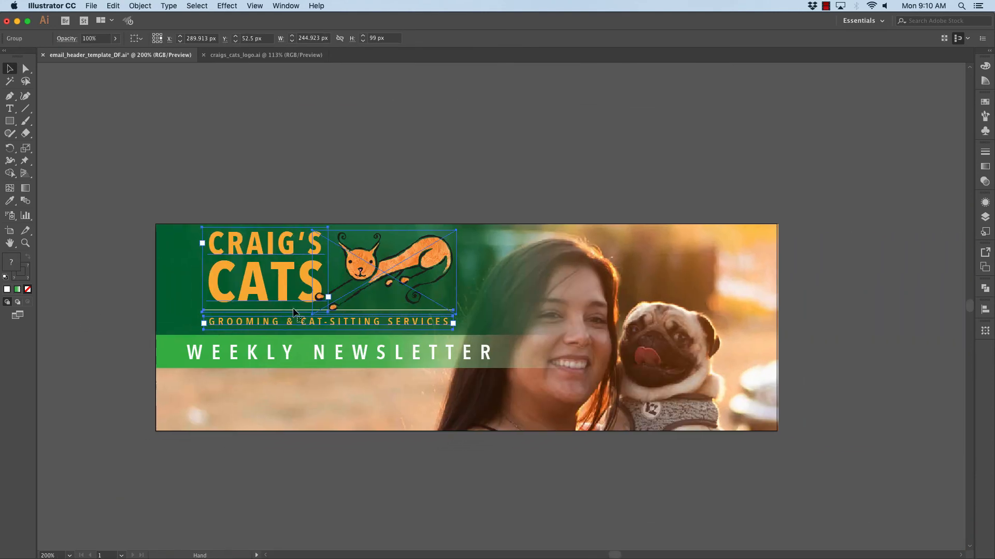
- Shrink the grouped cat logo to about 205 × 83 px and reposition it within the dark green rectangle
left_click_drag(457, 227, 414, 244)
left_click_drag(360, 278, 368, 269)
left_click(242, 188)
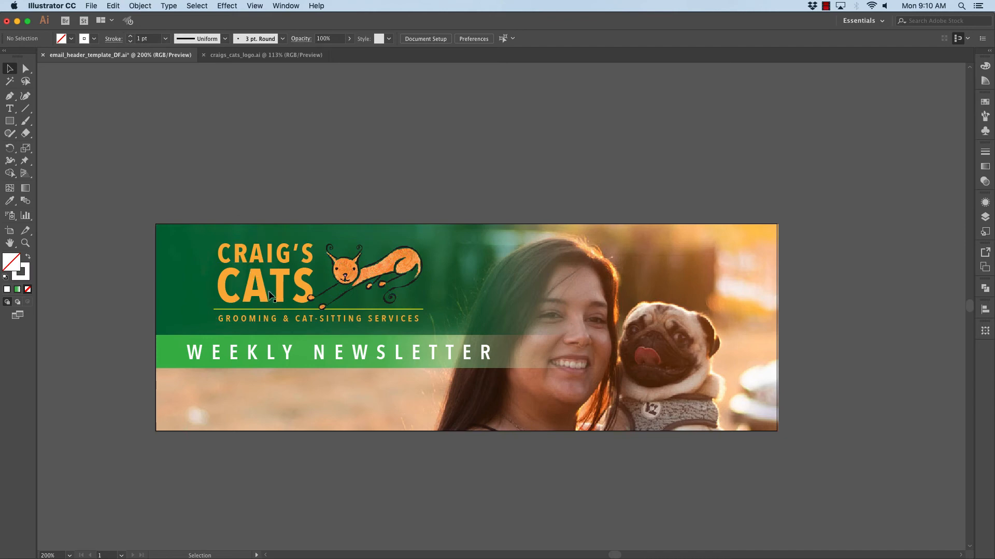
- Move the WEEKLY NEWSLETTER text and its light green bar down 40 px, and extend the dark green rectangle to meet them at 147 px tall
scroll(316, 303, "down", 3)
scroll(316, 303, "left", 5)
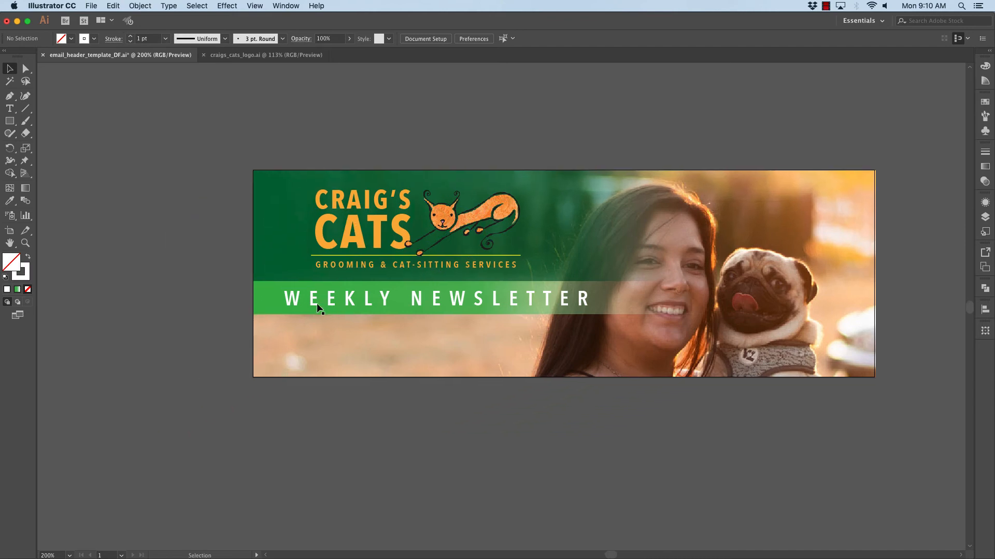
left_click(312, 301)
left_click(260, 294, "shift")
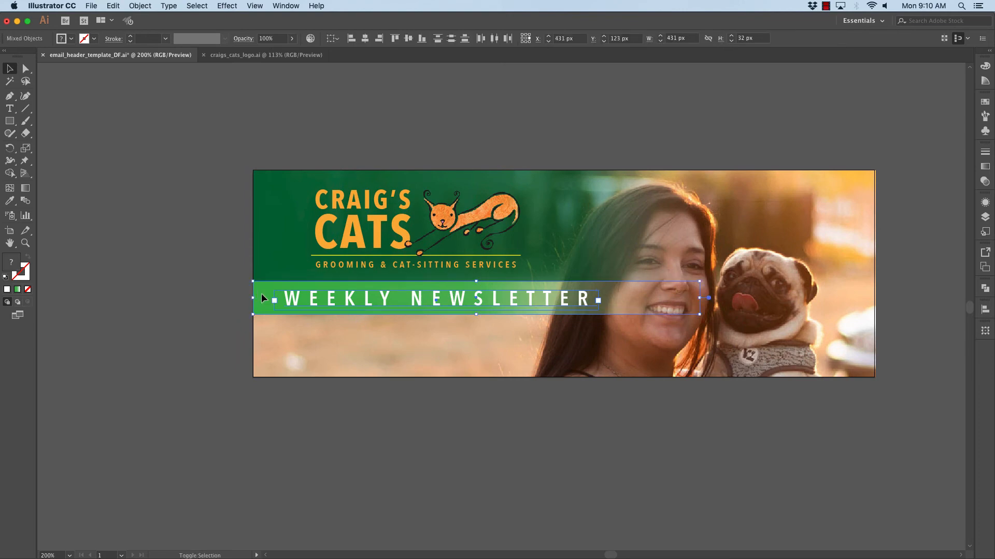
key("shift+Down")
key("shift+Down")
key("shift+Down")
key("shift+Down")
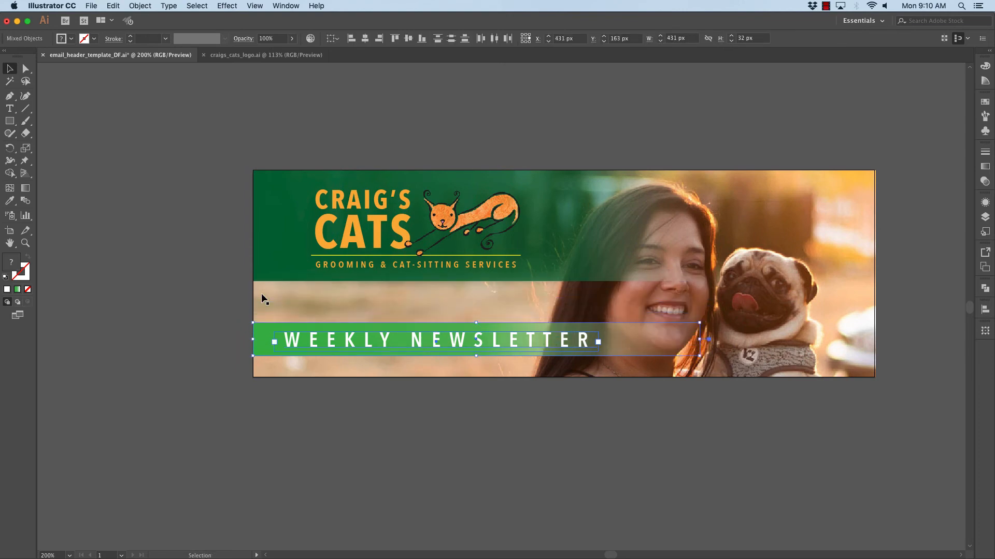
left_click(275, 278)
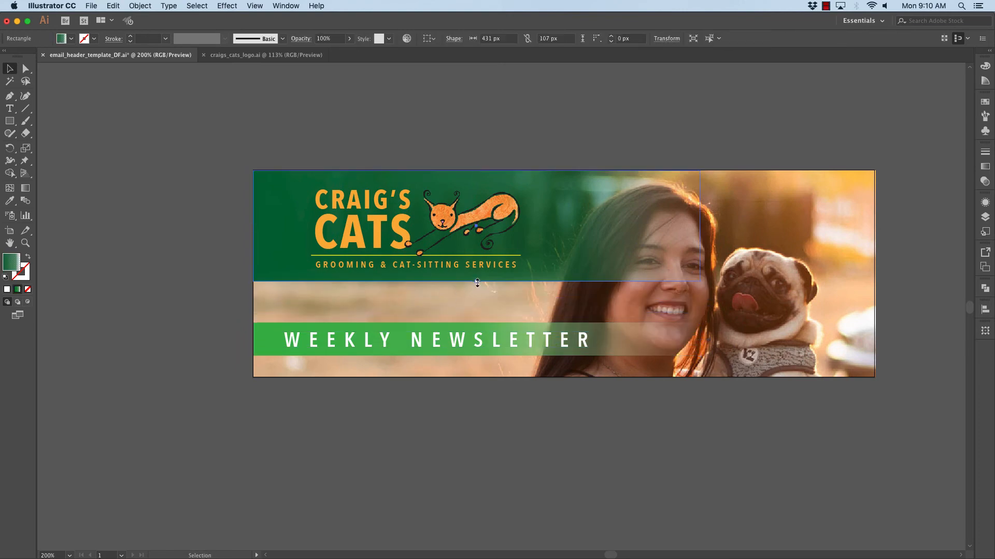
left_click_drag(477, 283, 472, 319)
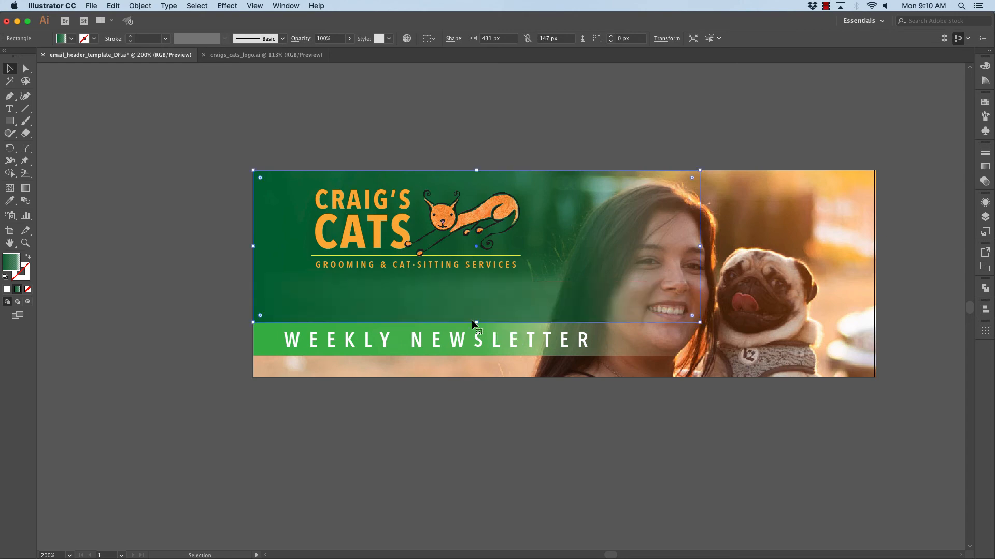
- Enlarge the grouped cat logo to about 312 × 126 px and align it above the WEEKLY NEWSLETTER text
left_click(378, 242)
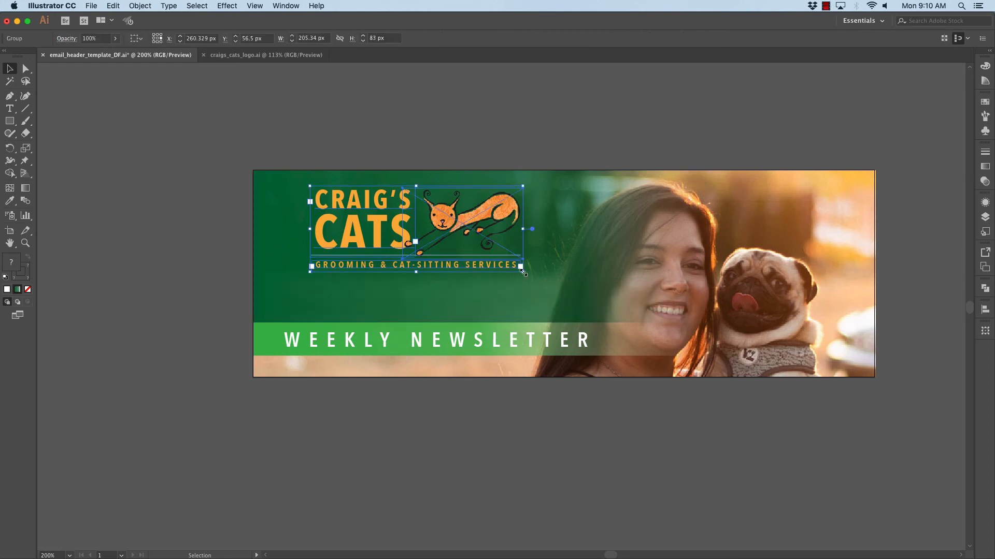
left_click_drag(520, 267, 629, 309)
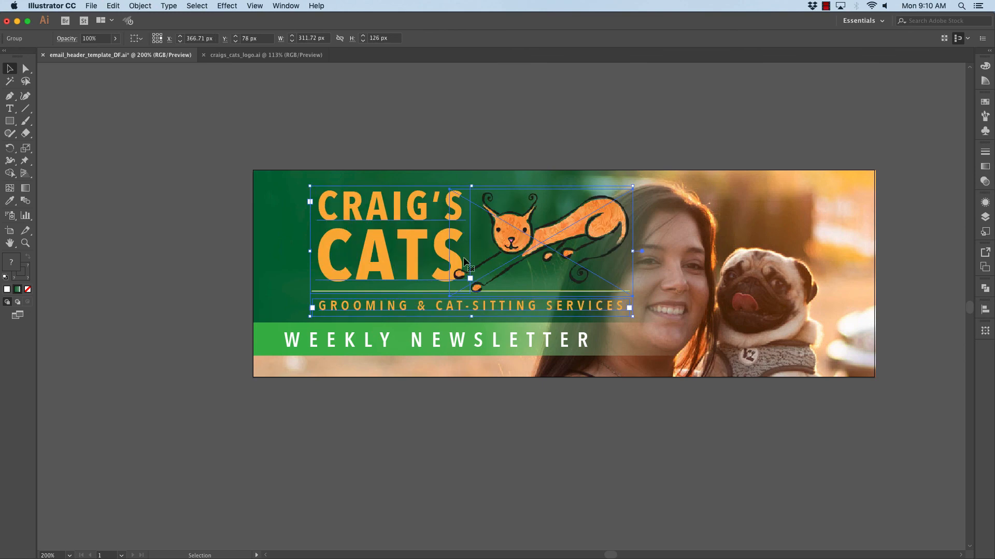
left_click_drag(463, 258, 412, 253)
left_click(363, 139)
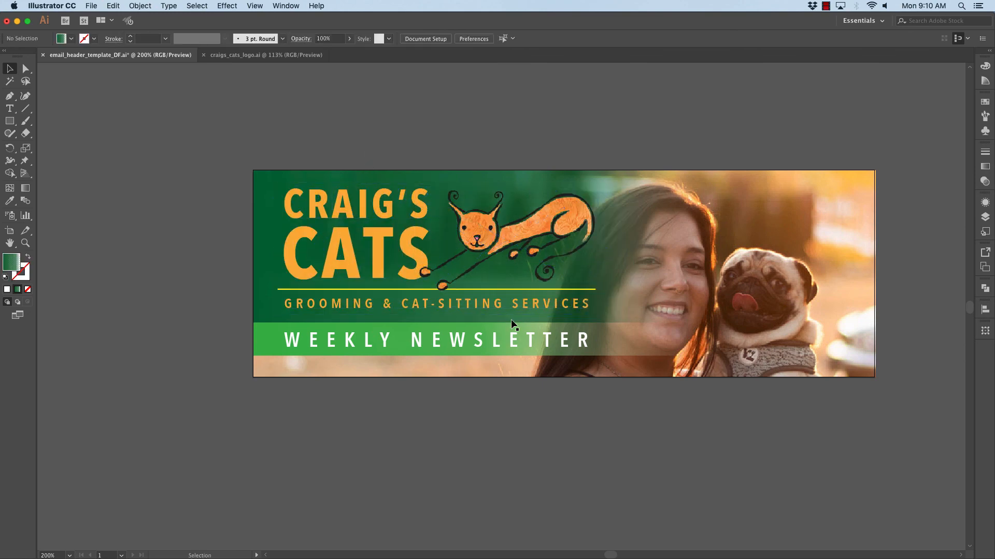
left_click(647, 355, "alt")
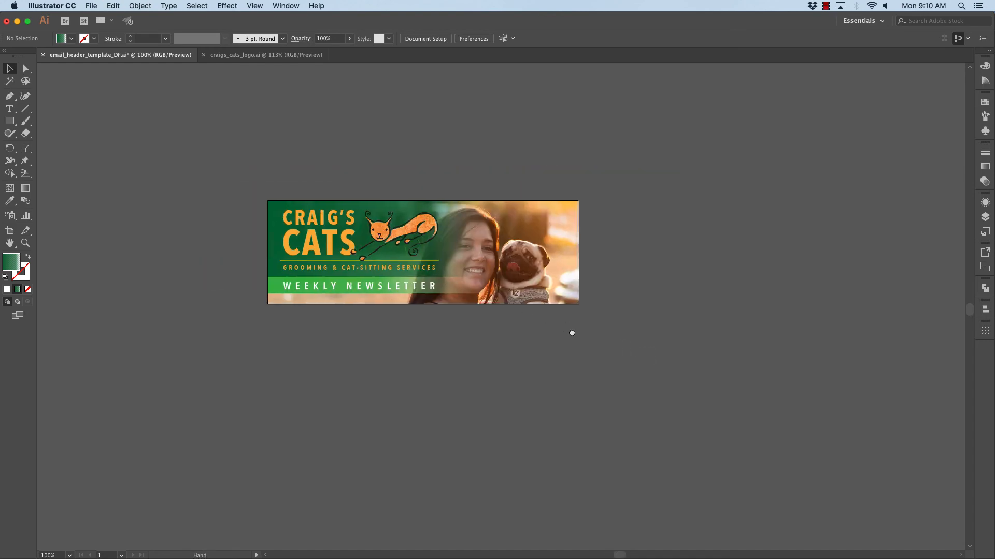
key("super+space")
left_click_drag(483, 278, 804, 413)
key("space")
left_click_drag(364, 266, 510, 285)
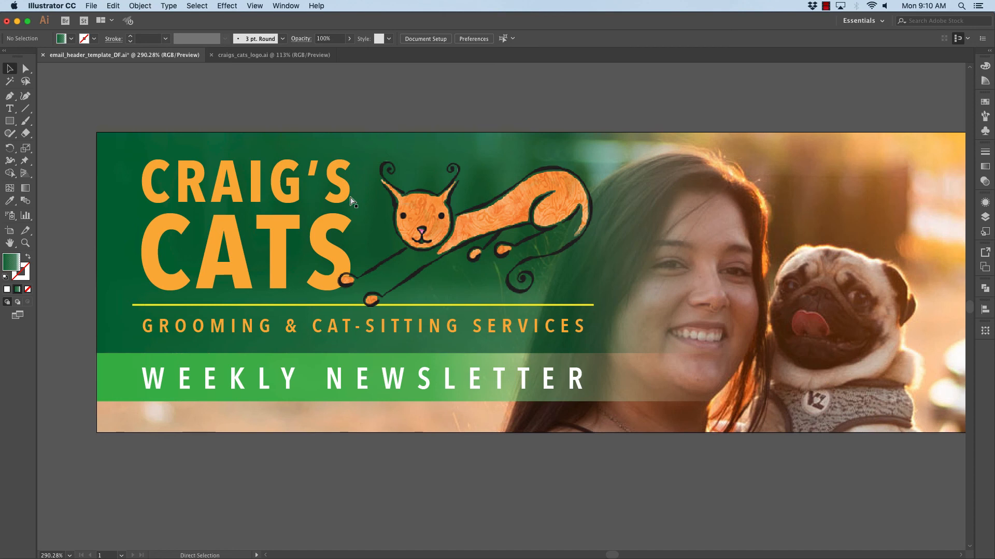
key("super+minus")
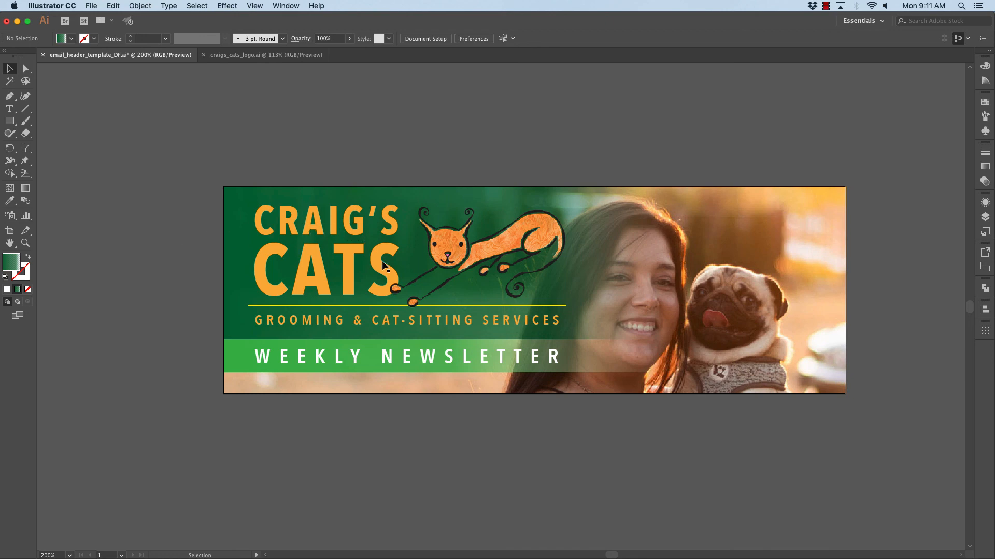
- Change the font of the whole WEEKLY NEWSLETTER text to American Typewriter Semibold
double_click(408, 359)
key("super+a")
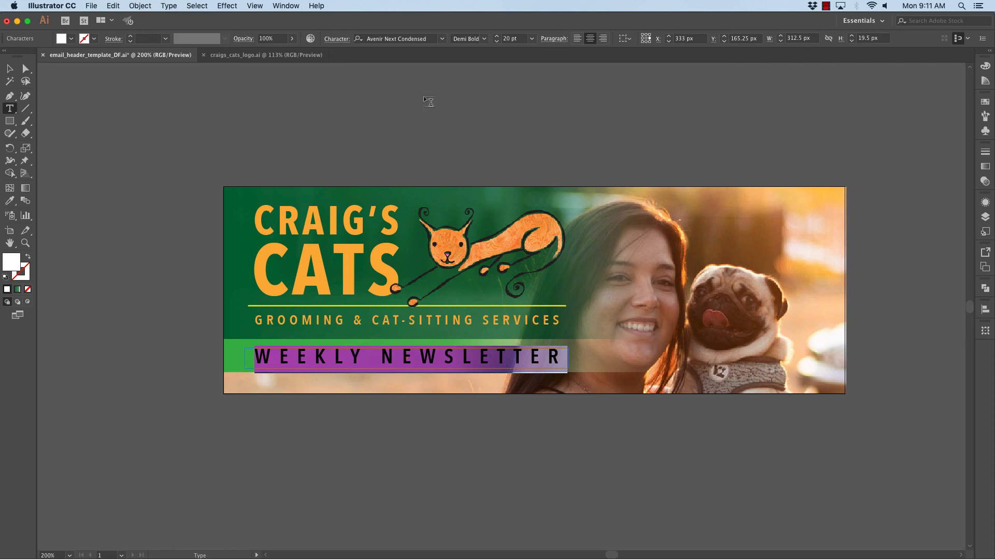
left_click(442, 38)
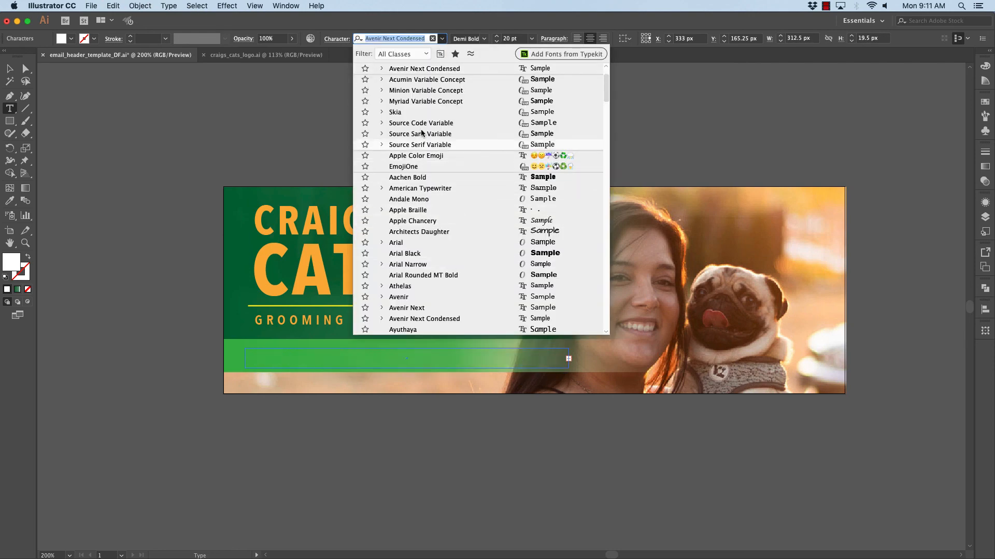
left_click(418, 188)
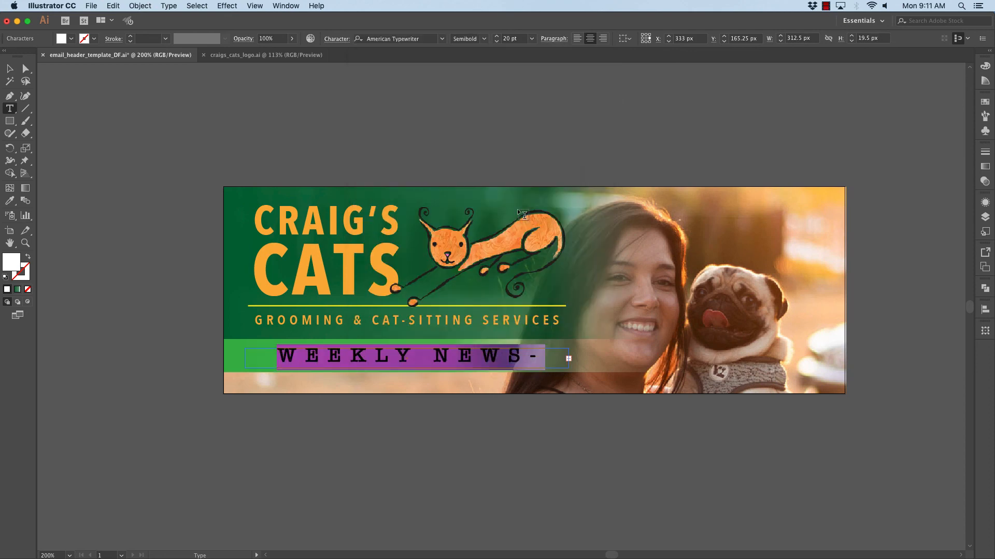
- Reduce the WEEKLY NEWSLETTER text to 16 pt so it fits on one line, then deselect it
key("super+shift+comma")
key("super+shift+comma")
key("super+shift+comma")
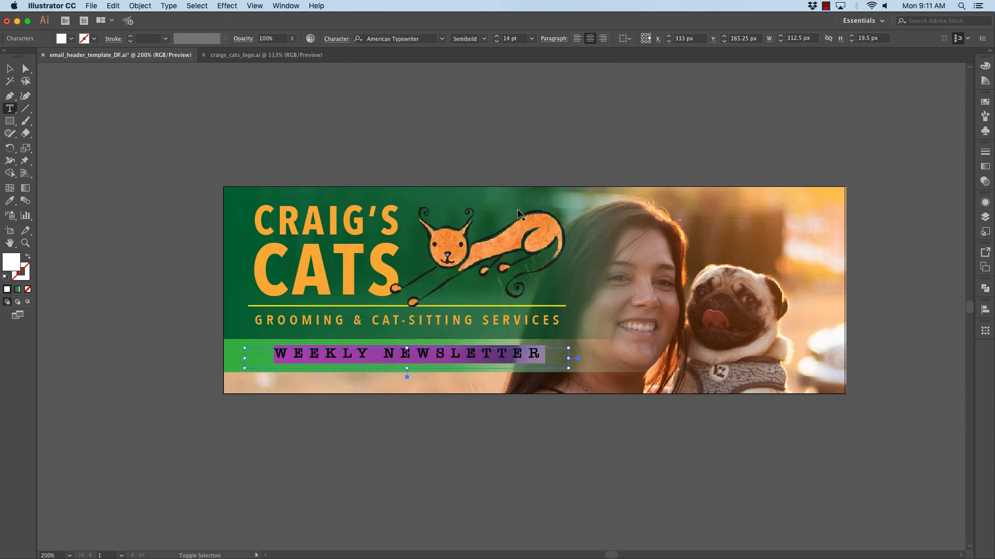
key("super+shift+period")
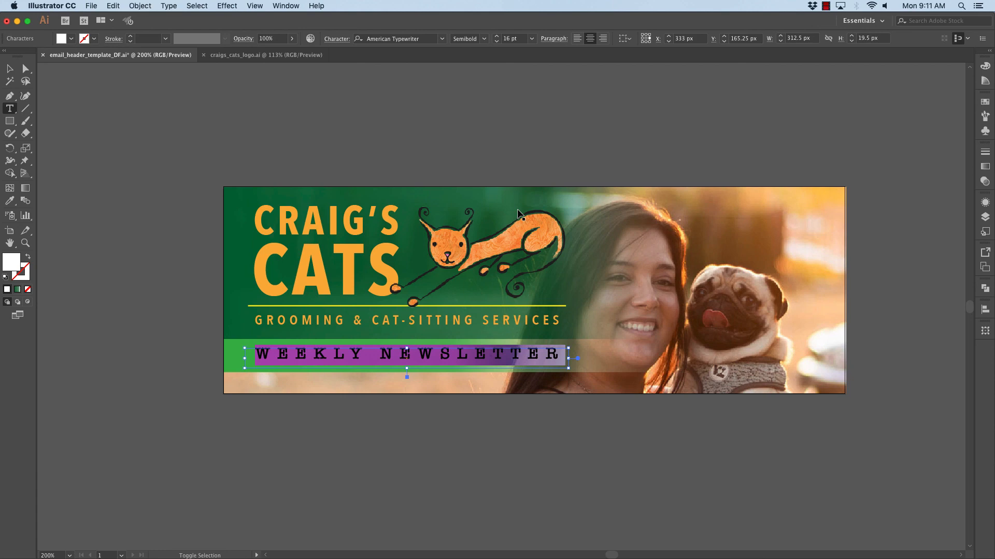
left_click(9, 70)
left_click(147, 121)
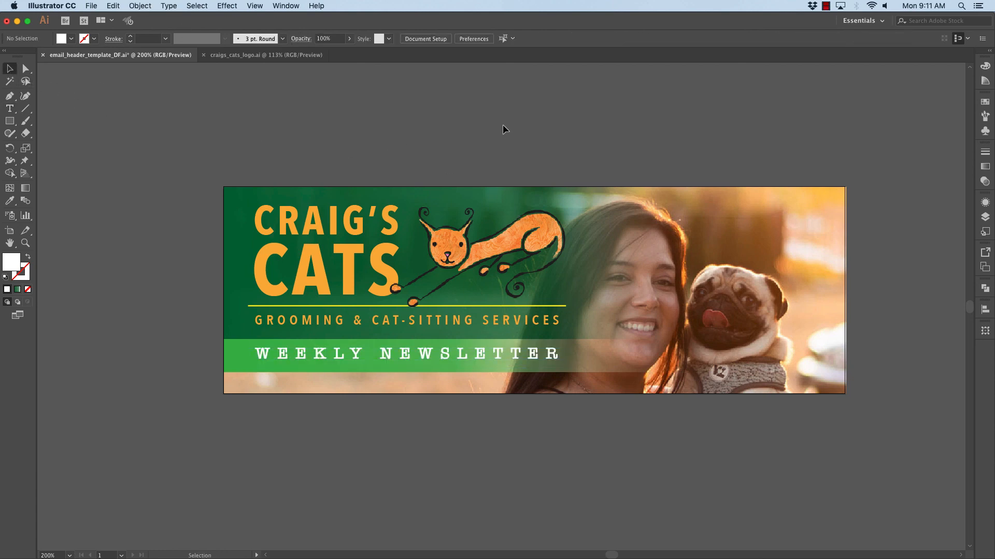